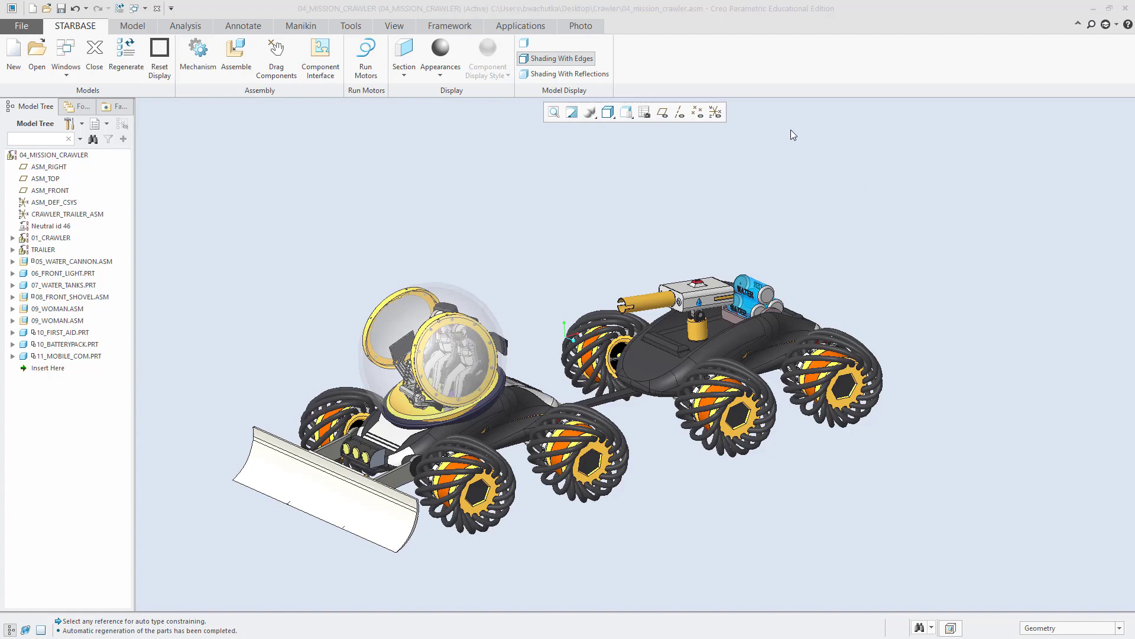
Switch to the Photo rendering tools for the 04_MISSION_CRAWLER assembly
{"action": "left_click", "coordinate": [589, 31]}
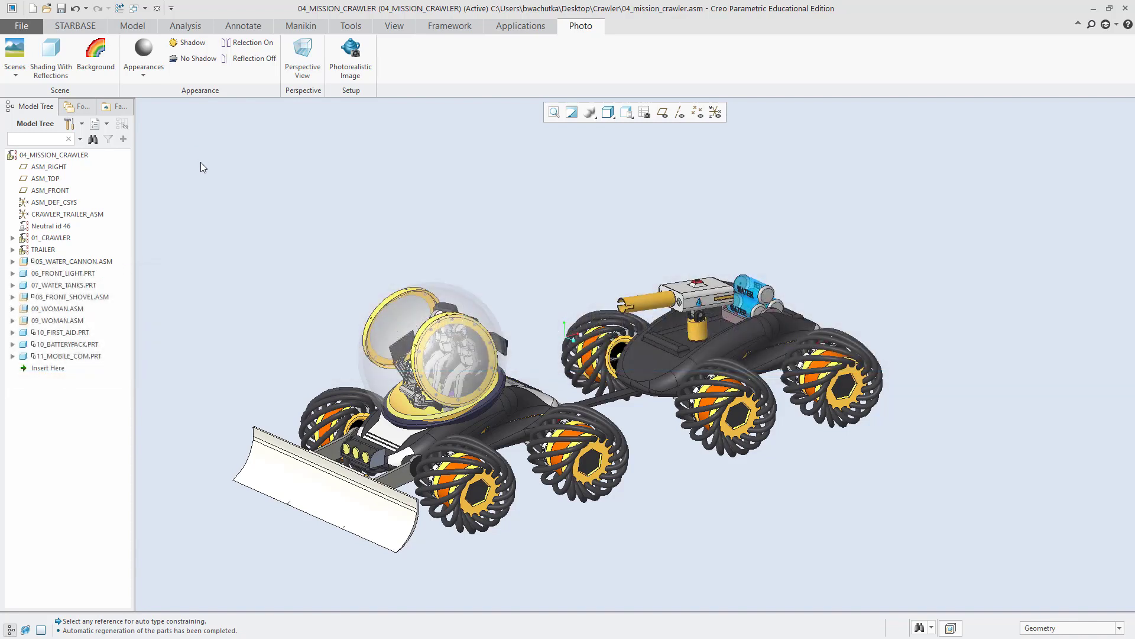
Use RoverMars.png as the scene background image and close the Scene Editor
{"action": "left_click", "coordinate": [96, 58]}
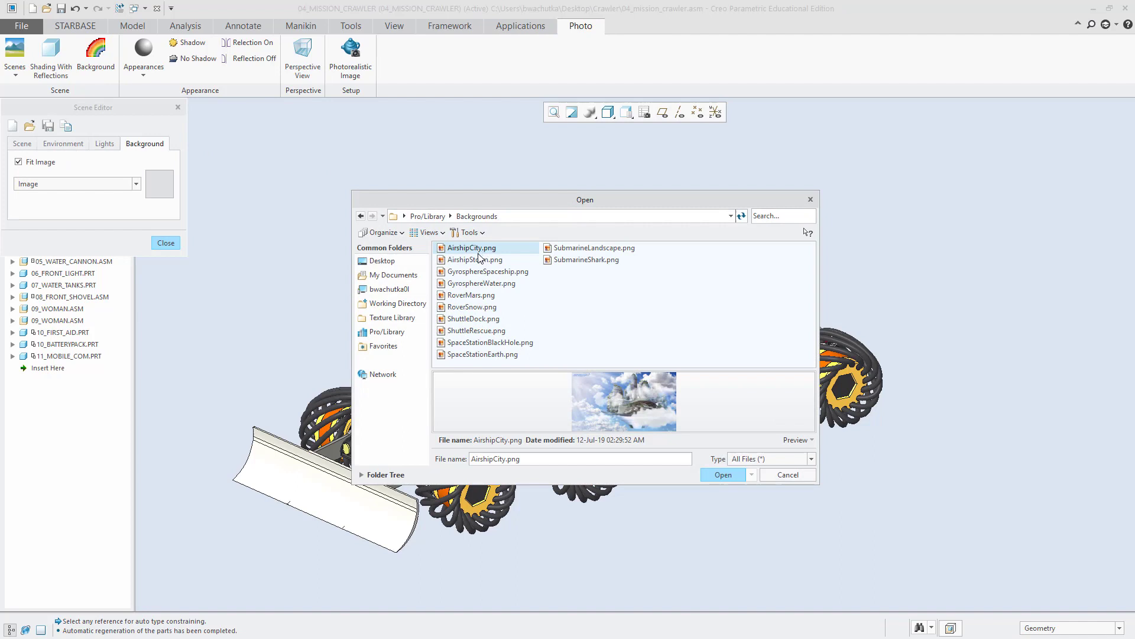
{"action": "left_click", "coordinate": [500, 295]}
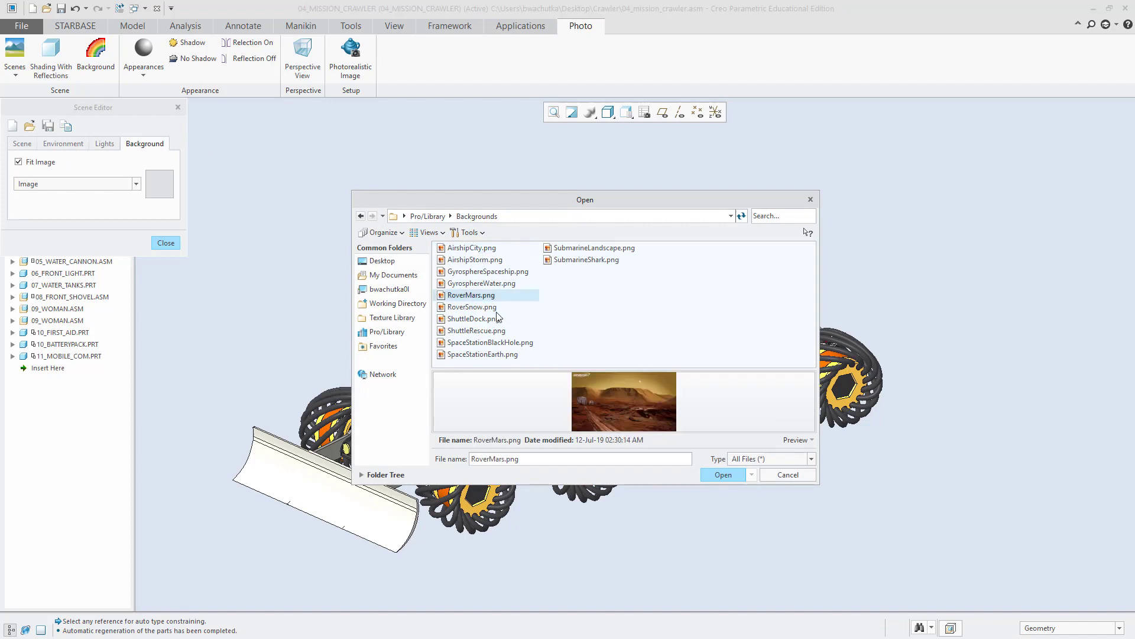
{"action": "left_click", "coordinate": [723, 474]}
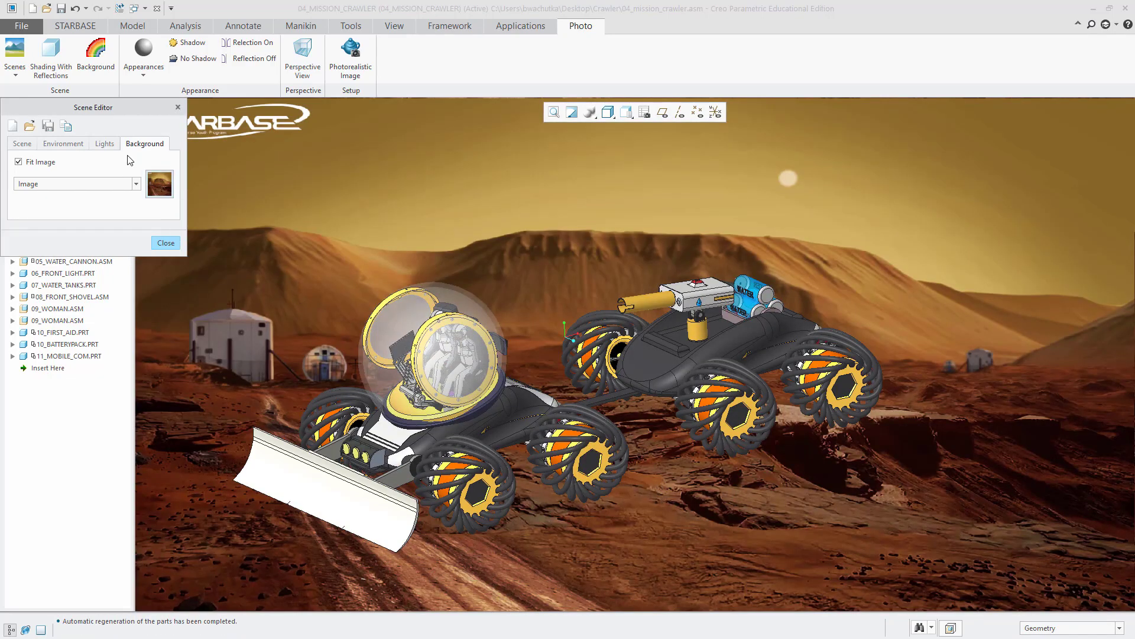
{"action": "left_click", "coordinate": [167, 242]}
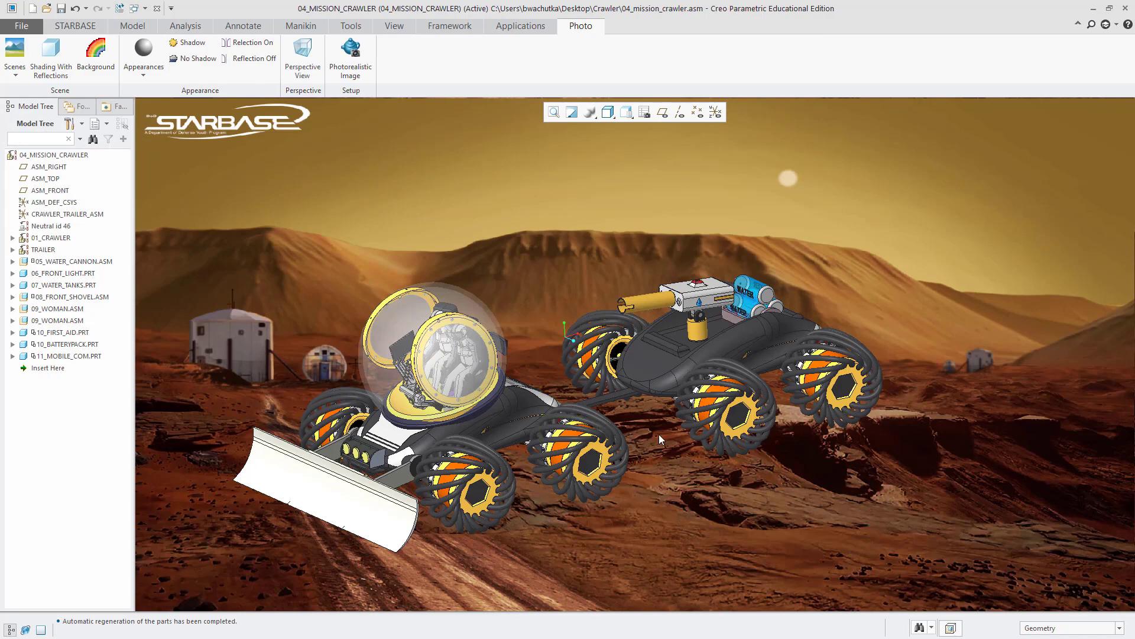
Orbit the crawler toward a side view and zoom out so it sits on the Mars dirt track
{"action": "mouse_move", "coordinate": [664, 424]}
{"action": "middle_mouse_down"}
{"action": "mouse_move", "coordinate": [689, 528]}
{"action": "mouse_move", "coordinate": [675, 504]}
{"action": "mouse_move", "coordinate": [680, 523]}
{"action": "mouse_move", "coordinate": [622, 516]}
{"action": "mouse_move", "coordinate": [625, 531]}
{"action": "mouse_move", "coordinate": [643, 520]}
{"action": "mouse_move", "coordinate": [642, 506]}
{"action": "mouse_move", "coordinate": [591, 507]}
{"action": "middle_mouse_up"}
{"action": "scroll", "coordinate": [680, 523], "scroll_direction": "down", "scroll_amount": 3}
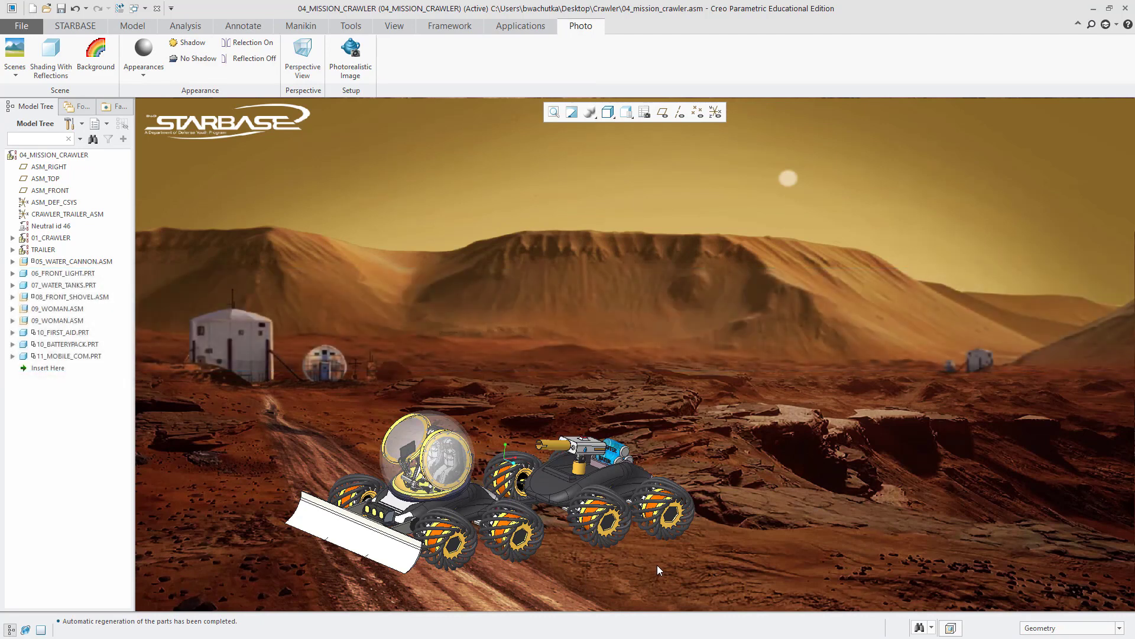
Place a flat-to-screen unattached note on the terrain right of the crawler
{"action": "left_click", "coordinate": [246, 26]}
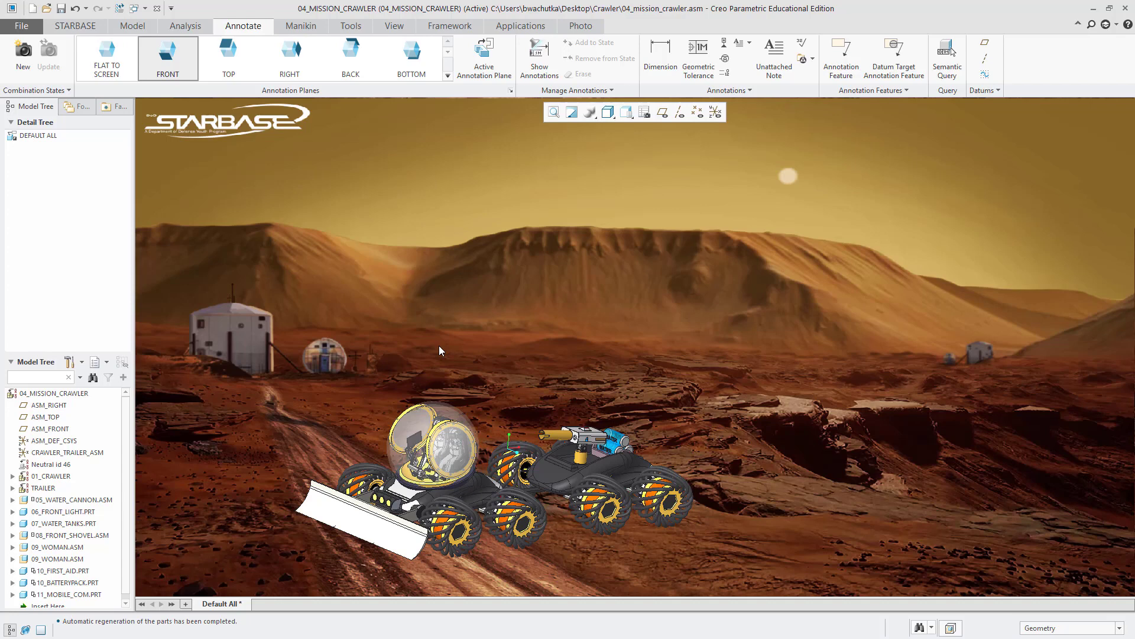
{"action": "left_click", "coordinate": [123, 61]}
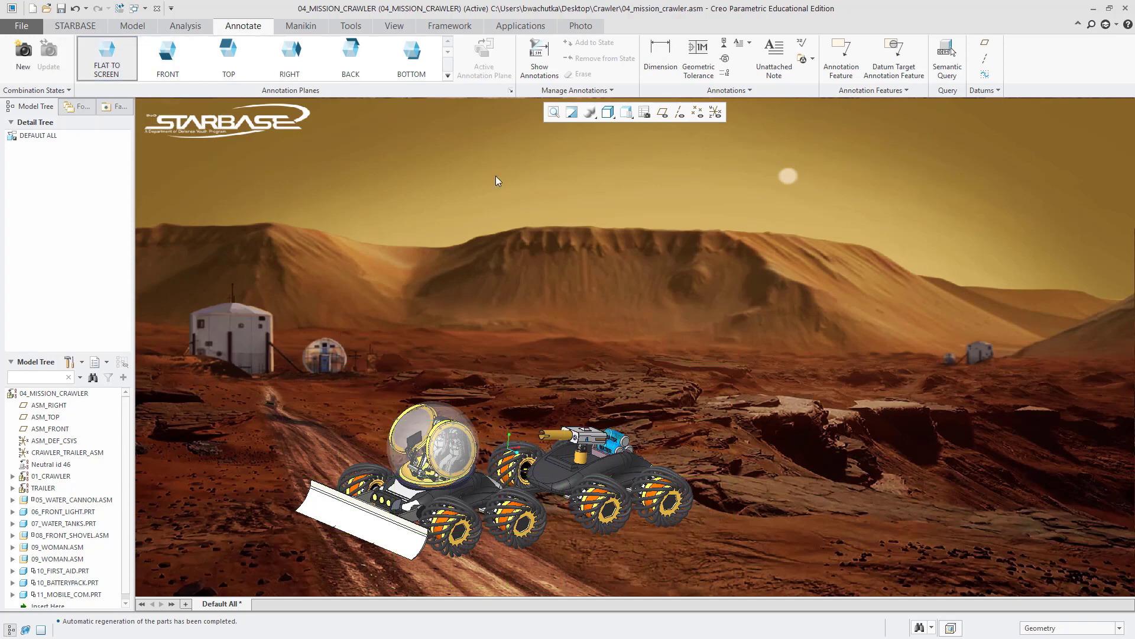
{"action": "left_click", "coordinate": [777, 58]}
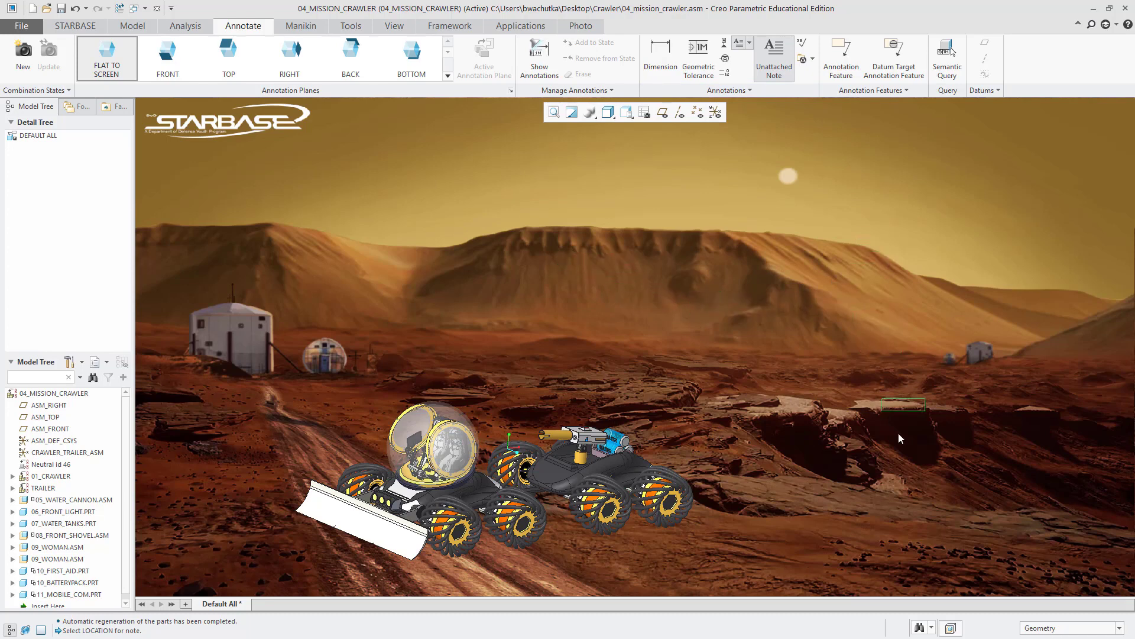
{"action": "left_click", "coordinate": [864, 523]}
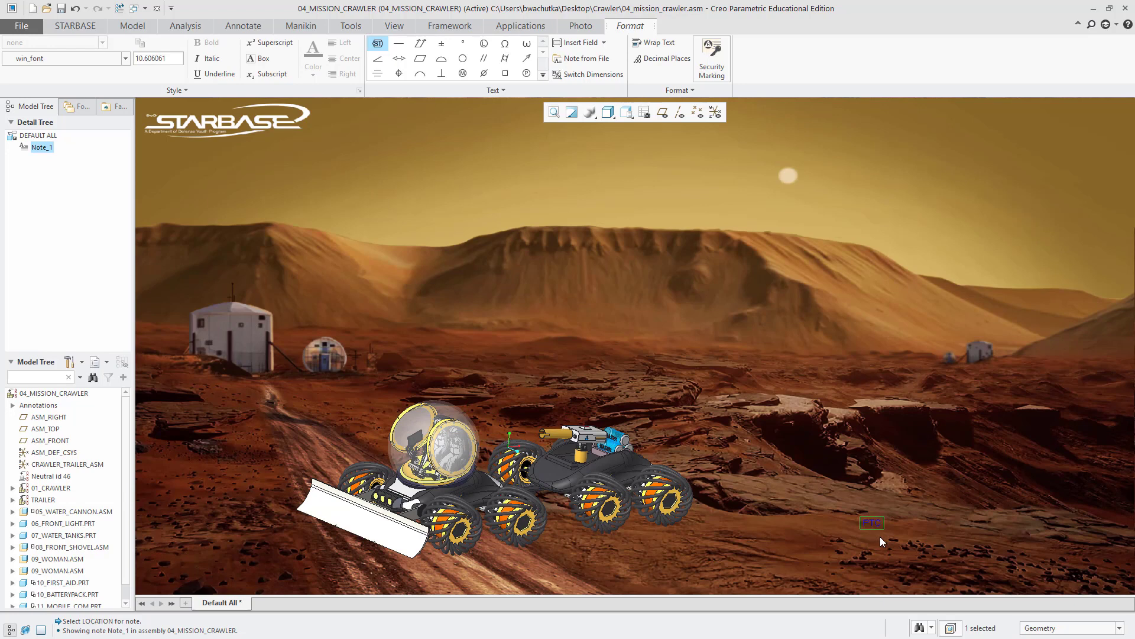
Format the PTC note with text height 12, green colour and italic, then finish editing
{"action": "left_click", "coordinate": [918, 530]}
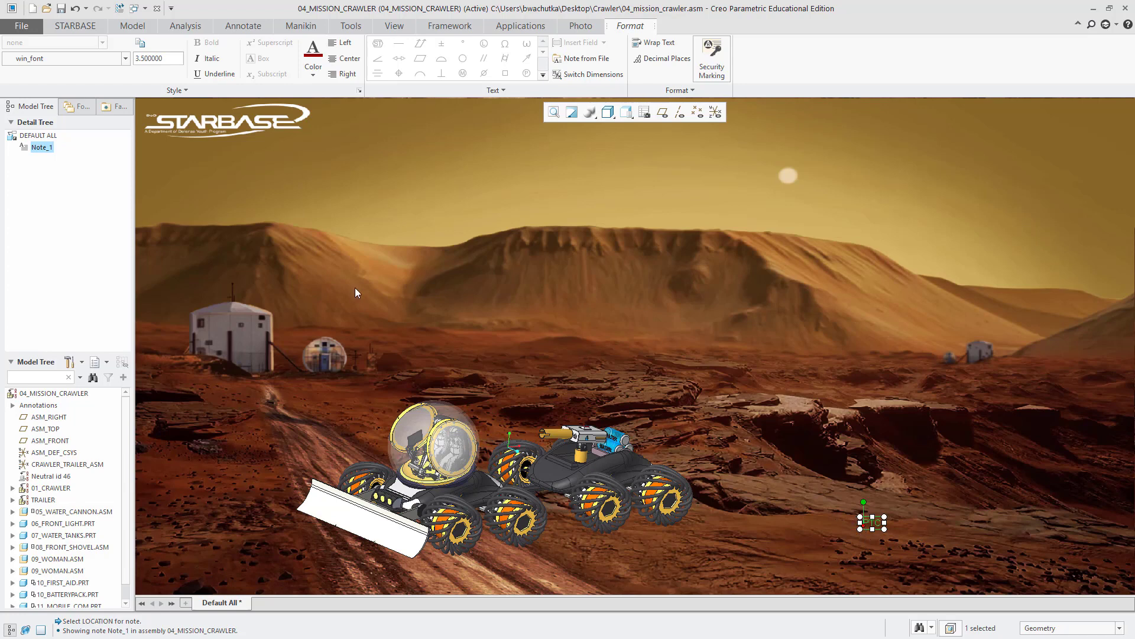
{"action": "left_click", "coordinate": [170, 62]}
{"action": "type", "text": "12"}
{"action": "key", "text": "Return"}
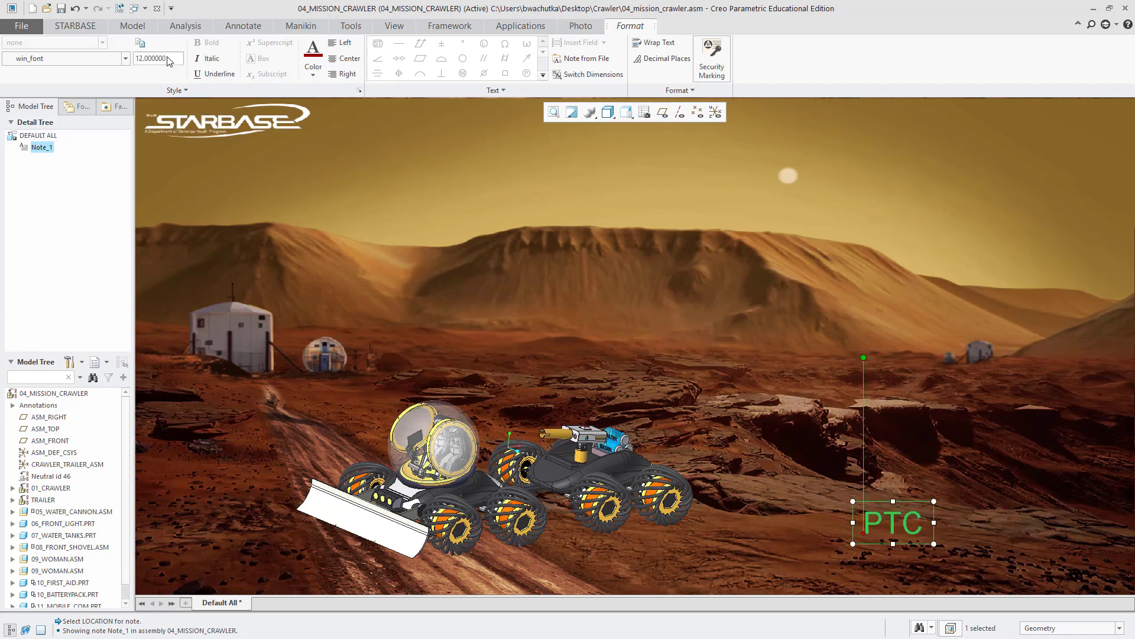
{"action": "left_click", "coordinate": [313, 66]}
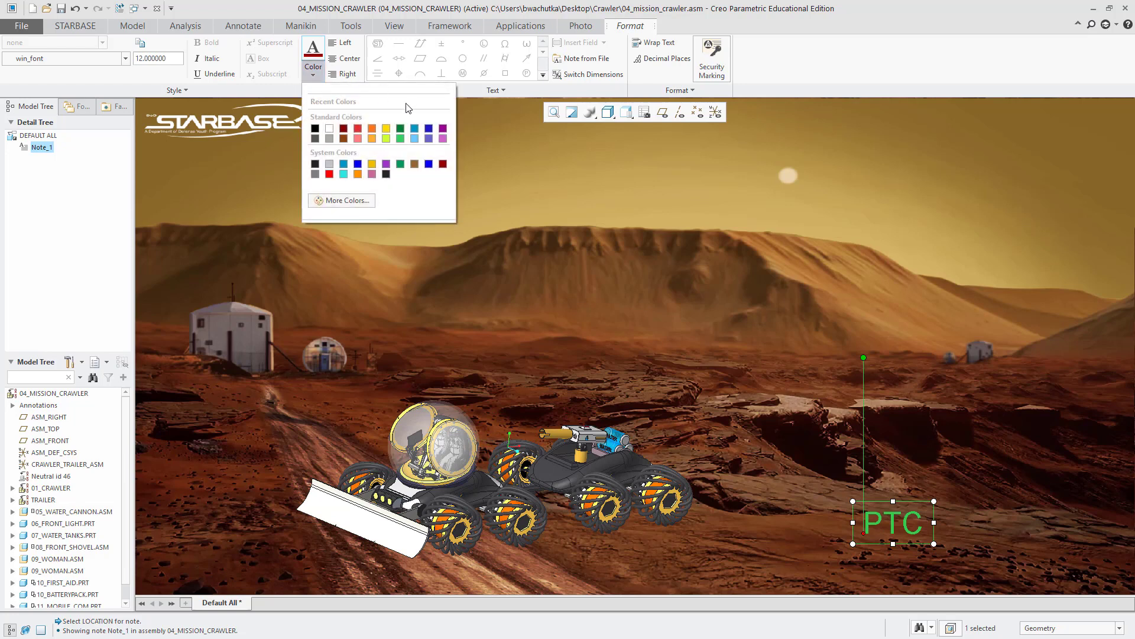
{"action": "left_click", "coordinate": [401, 138]}
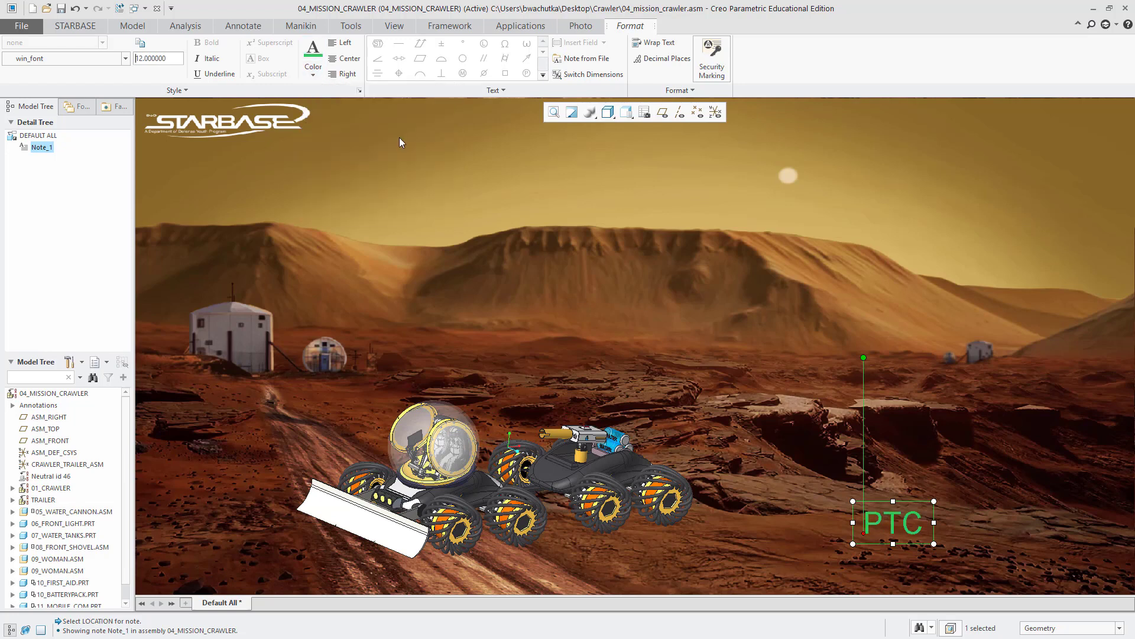
{"action": "left_click", "coordinate": [213, 59]}
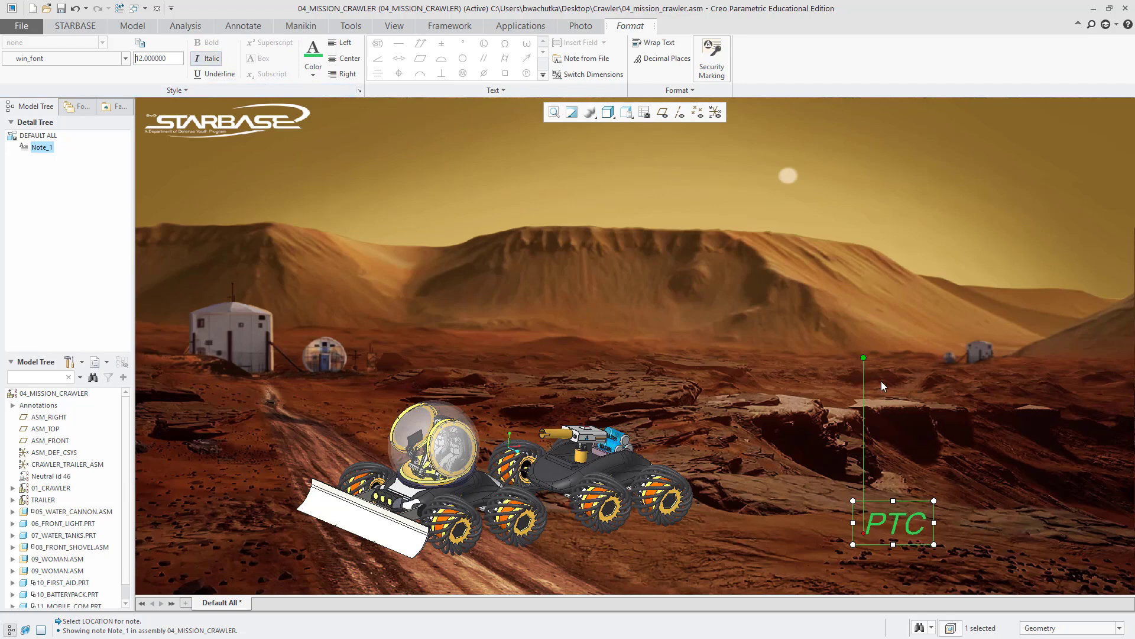
{"action": "left_click", "coordinate": [984, 501]}
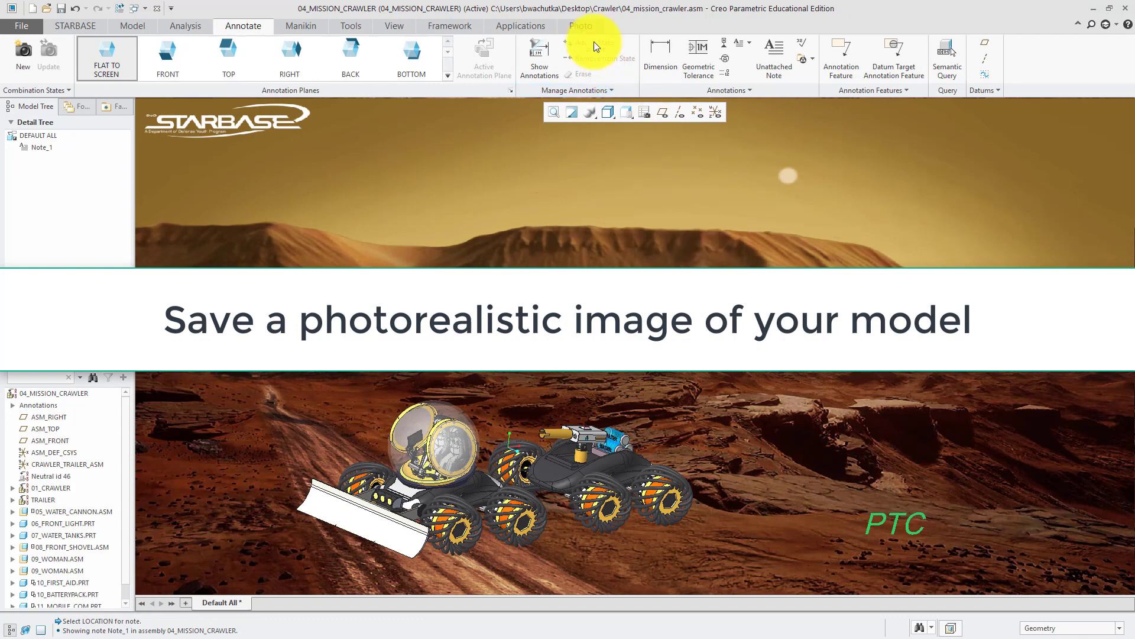
Show the model in perspective with reflections, then turn the floor reflection off
{"action": "left_click", "coordinate": [586, 24]}
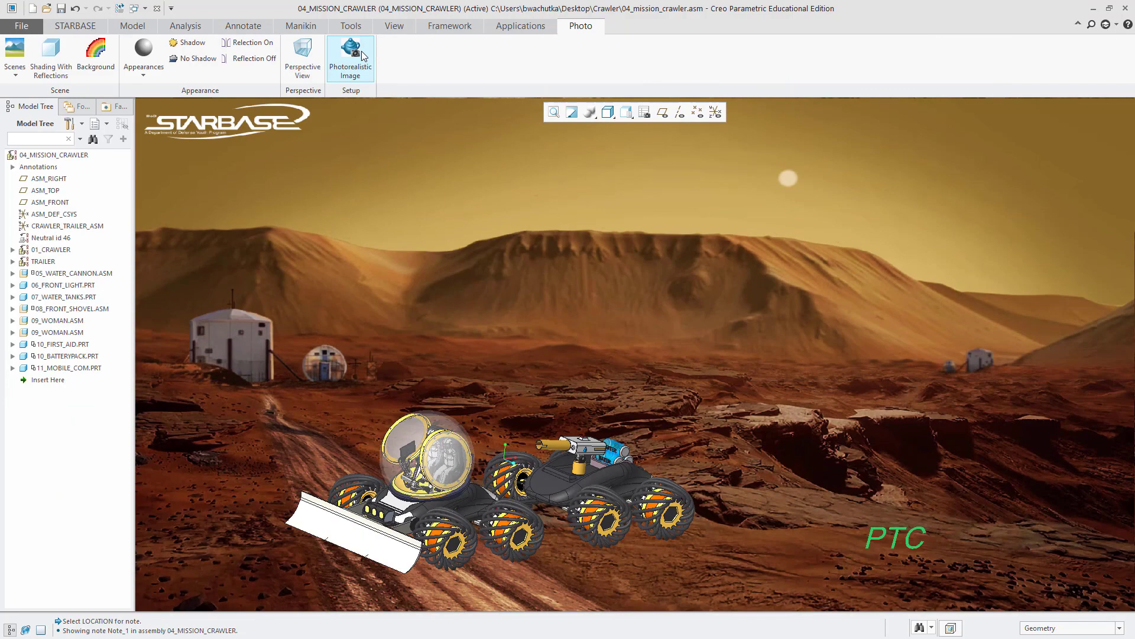
{"action": "left_click", "coordinate": [51, 56]}
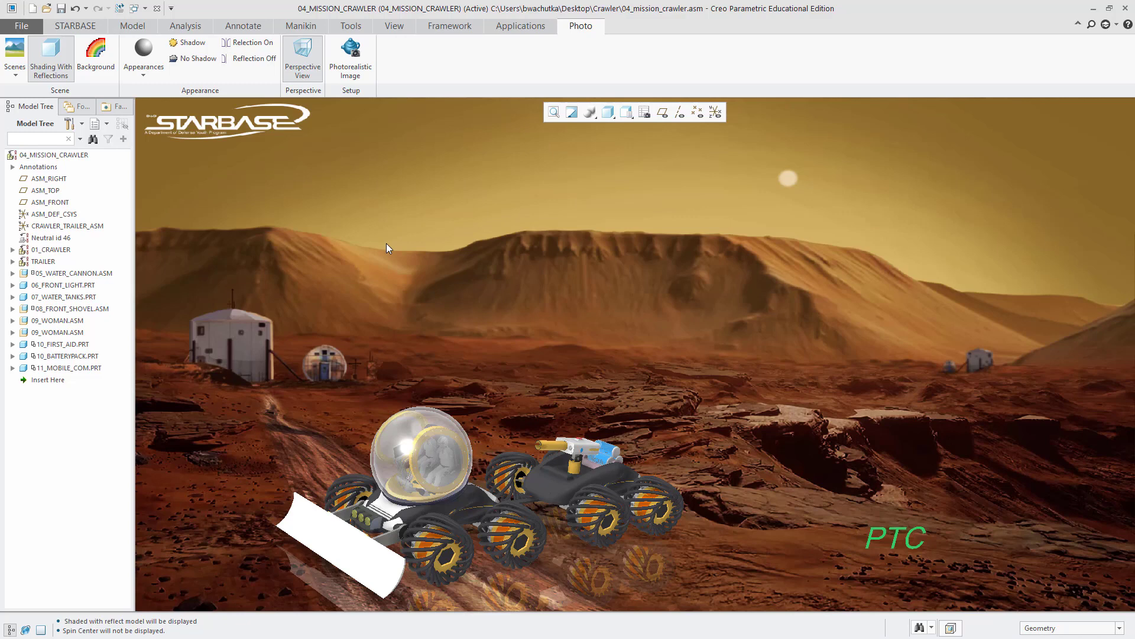
{"action": "left_click", "coordinate": [247, 59]}
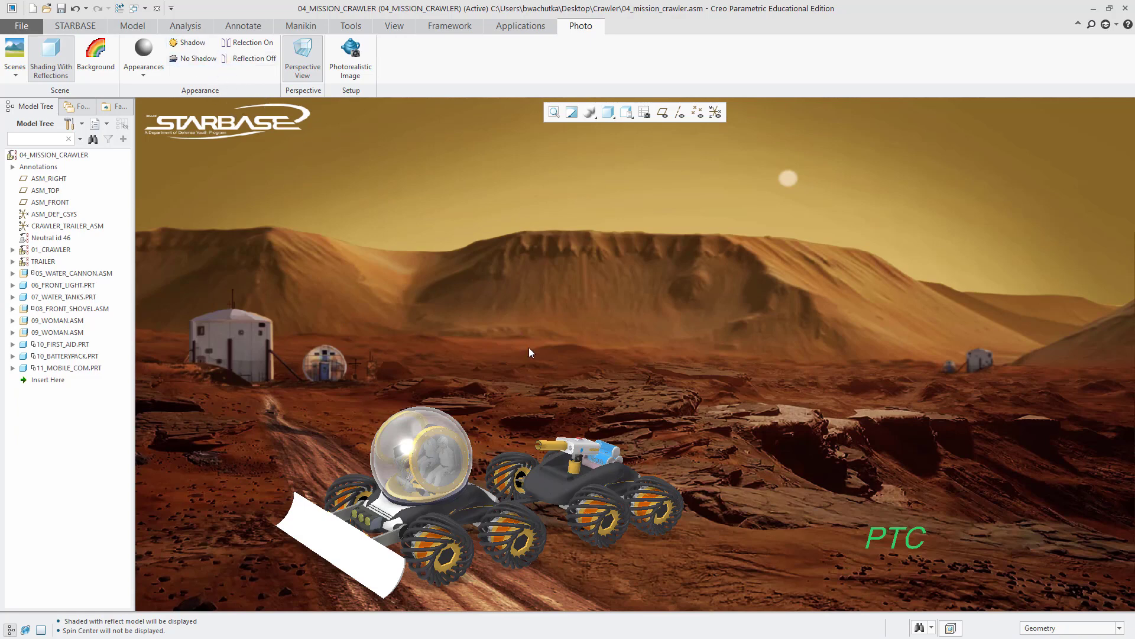
{"action": "key", "text": "ctrl+c"}
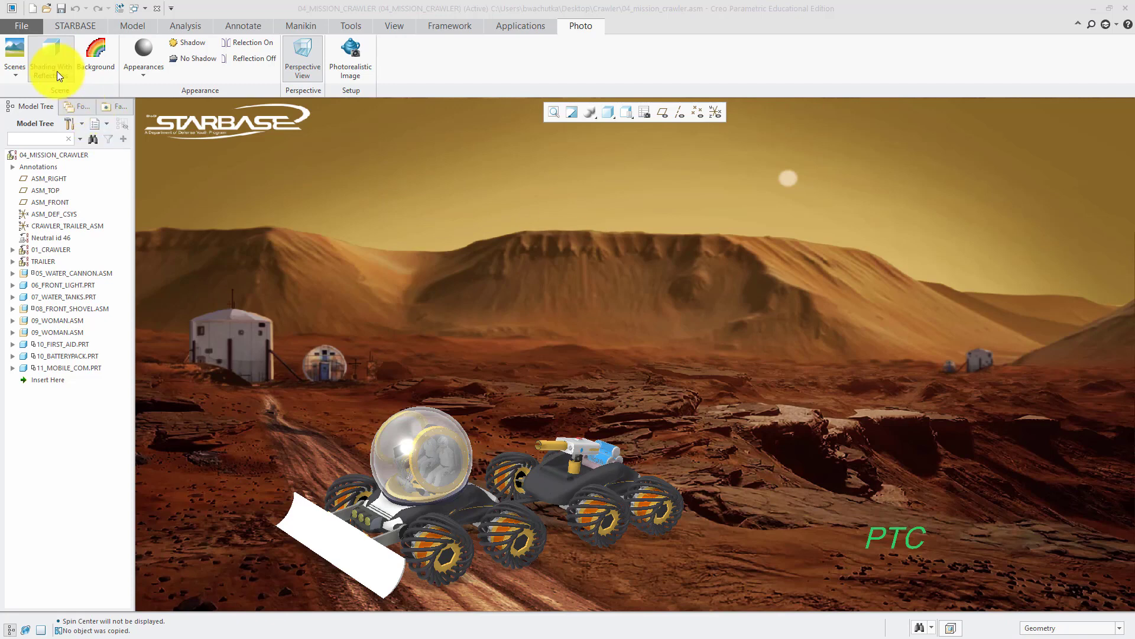
Save a copy of type PNG (Snapshot) with the file name MyCrawlerImage
{"action": "left_click", "coordinate": [27, 27]}
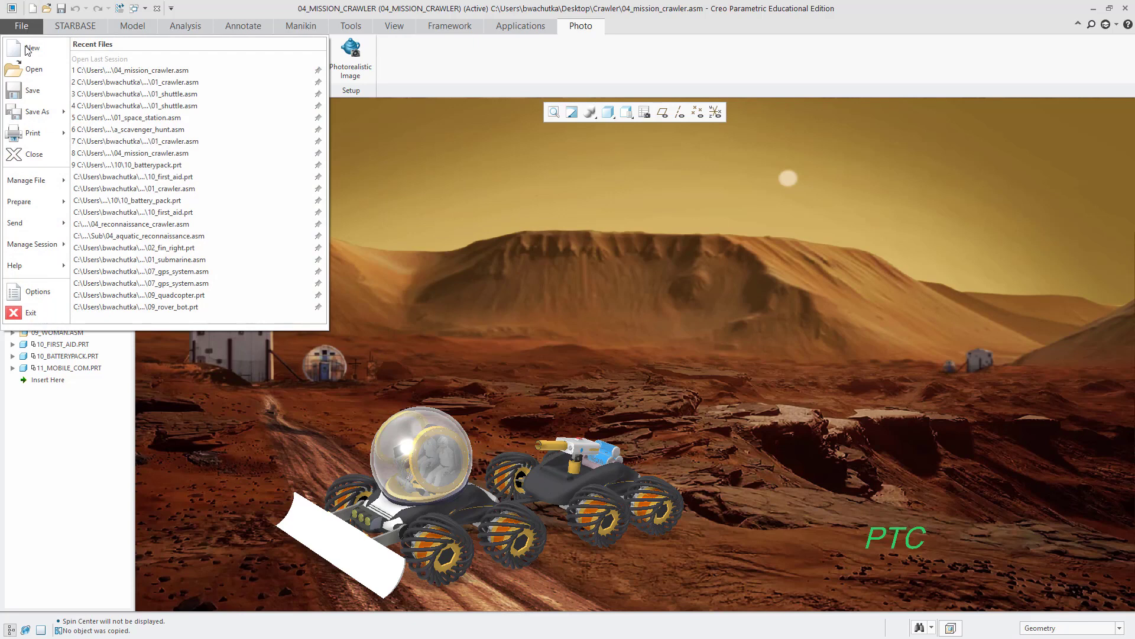
{"action": "mouse_move", "coordinate": [27, 111]}
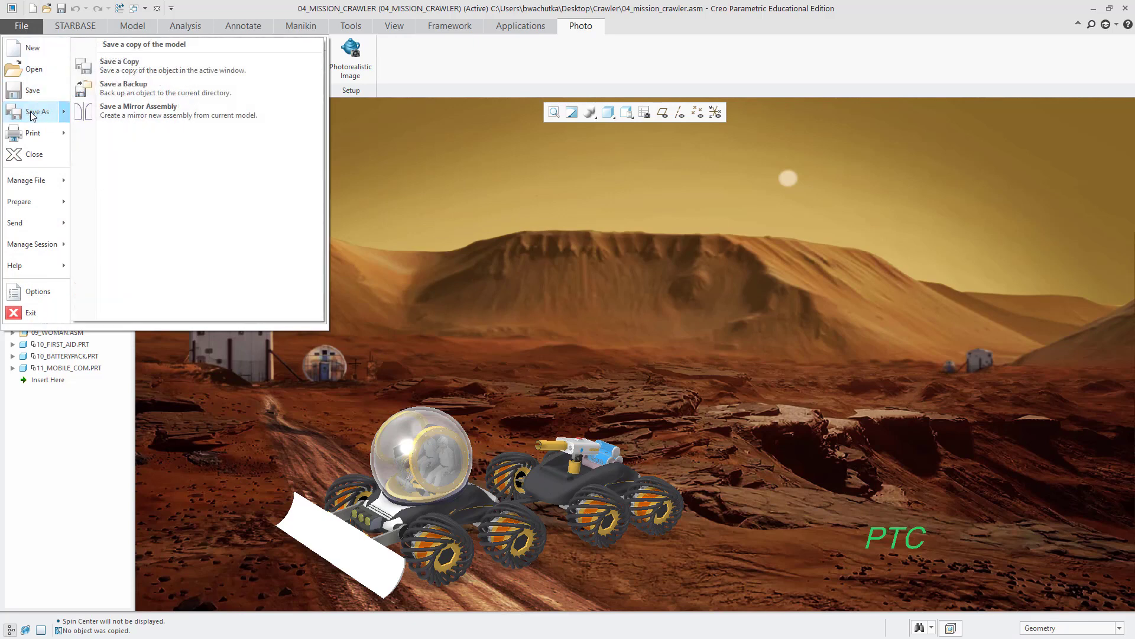
{"action": "left_click", "coordinate": [125, 69]}
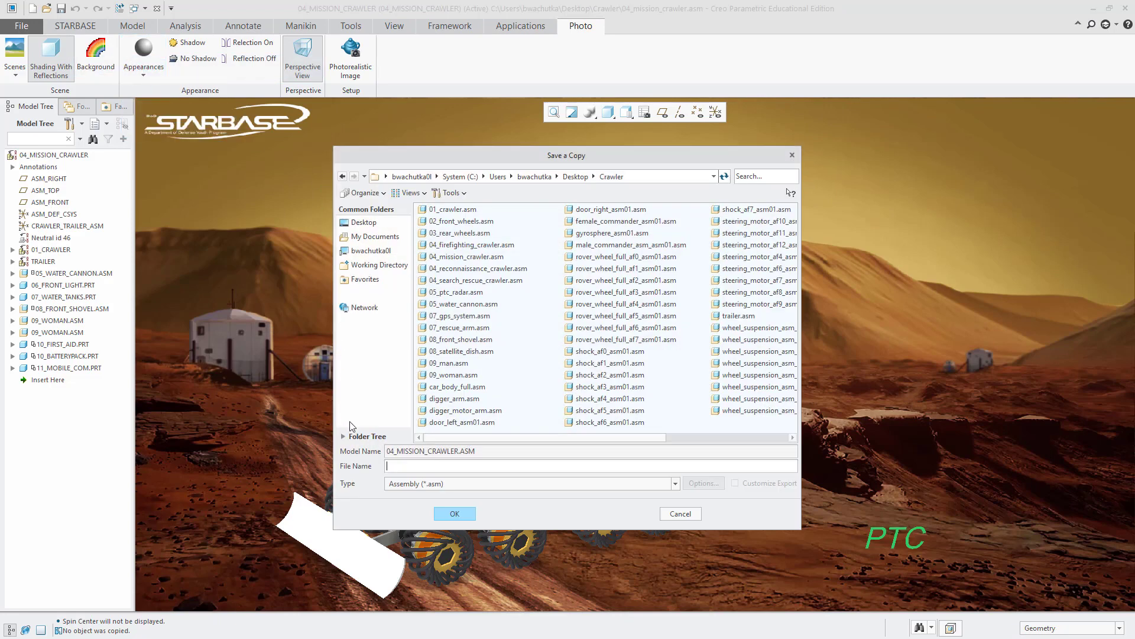
{"action": "left_click", "coordinate": [460, 485]}
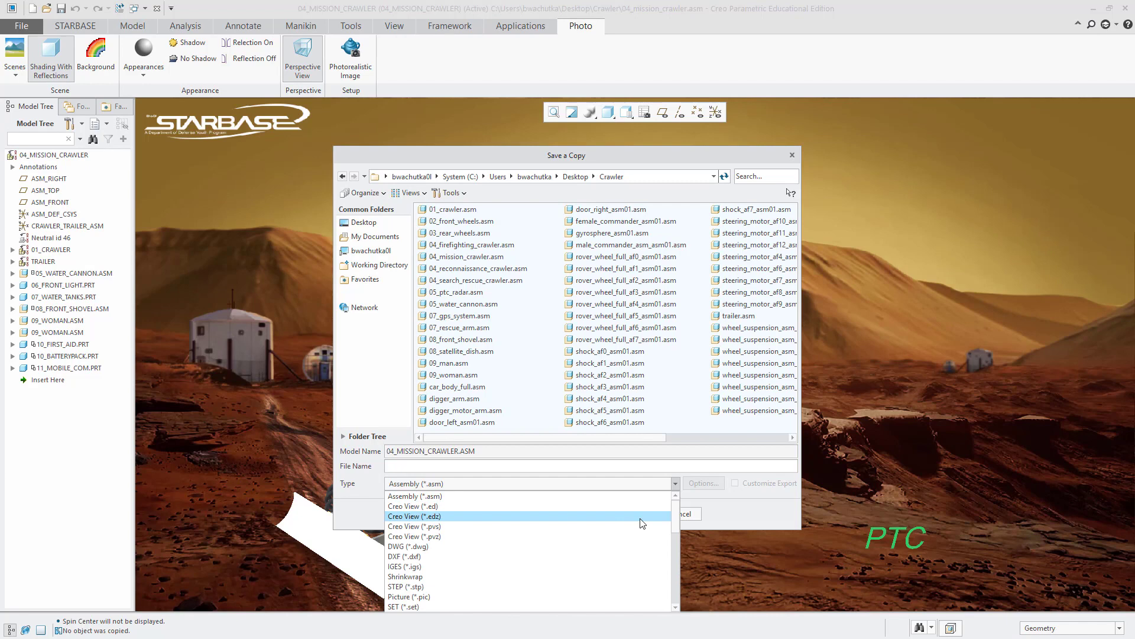
{"action": "left_click_drag", "start_coordinate": [675, 515], "coordinate": [676, 594]}
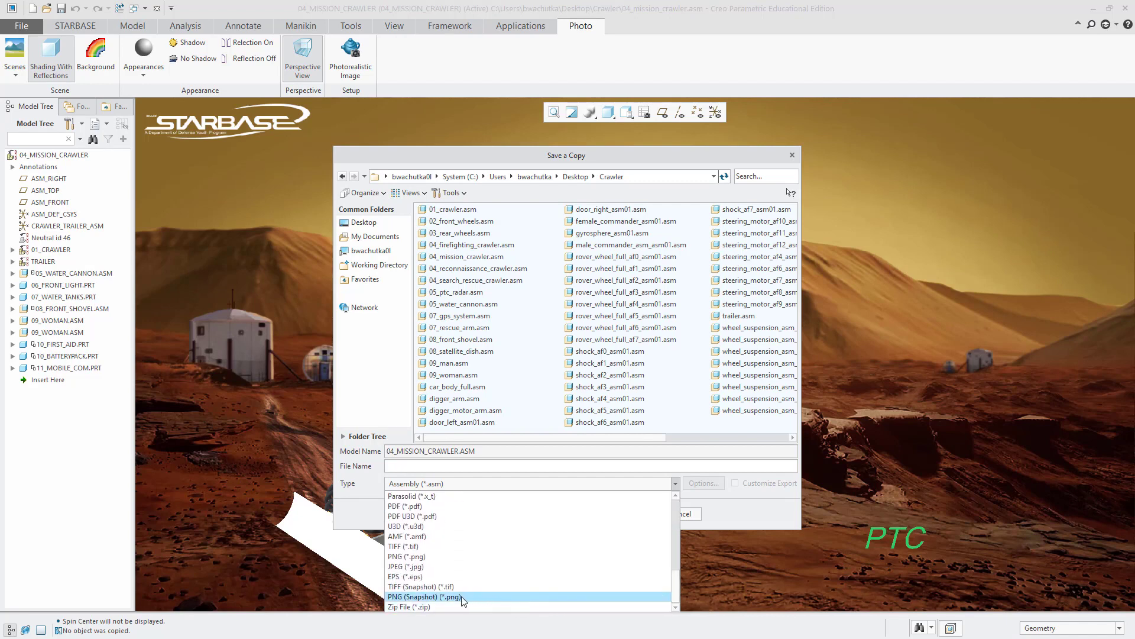
{"action": "left_click", "coordinate": [429, 597]}
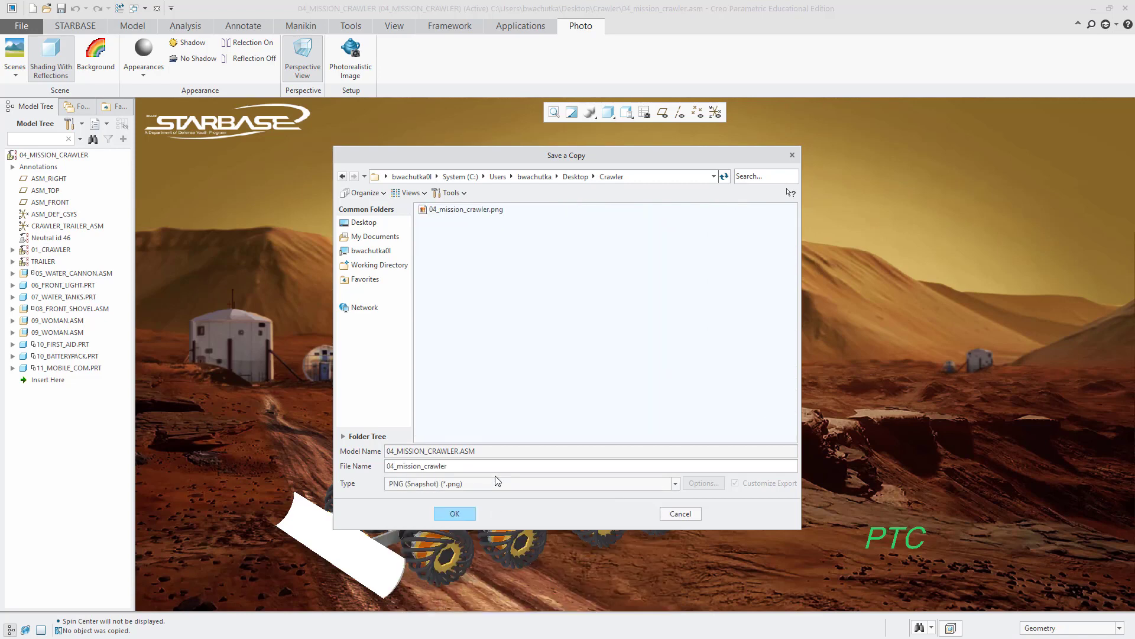
{"action": "double_click", "coordinate": [475, 468]}
{"action": "type", "text": "MyCrawlerImage"}
{"action": "left_click", "coordinate": [463, 513]}
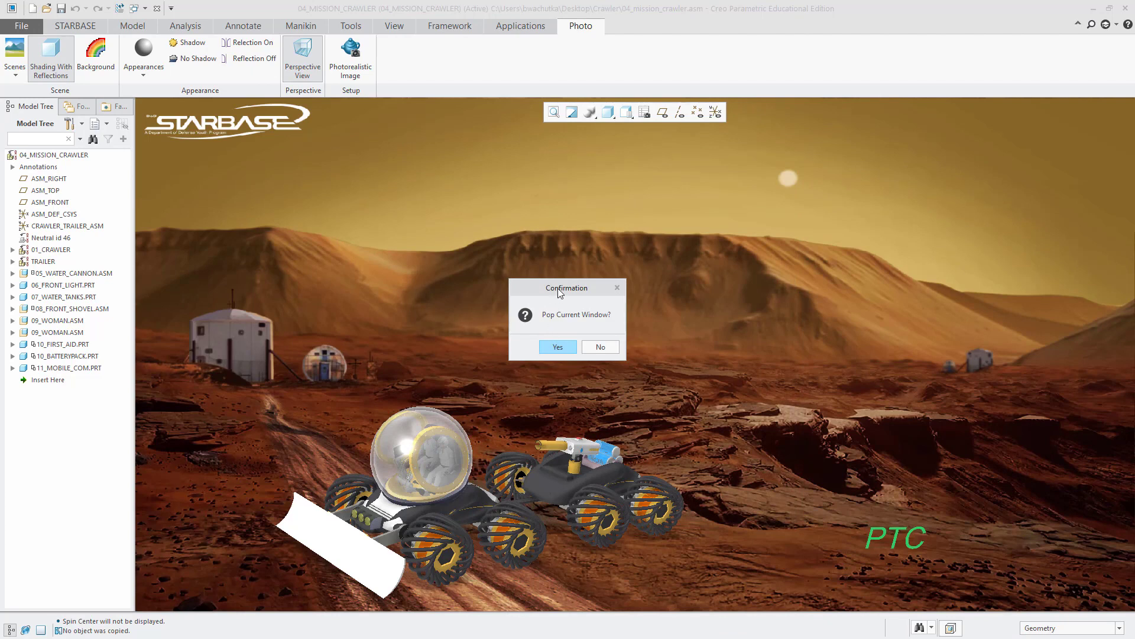
{"action": "left_click", "coordinate": [558, 347]}
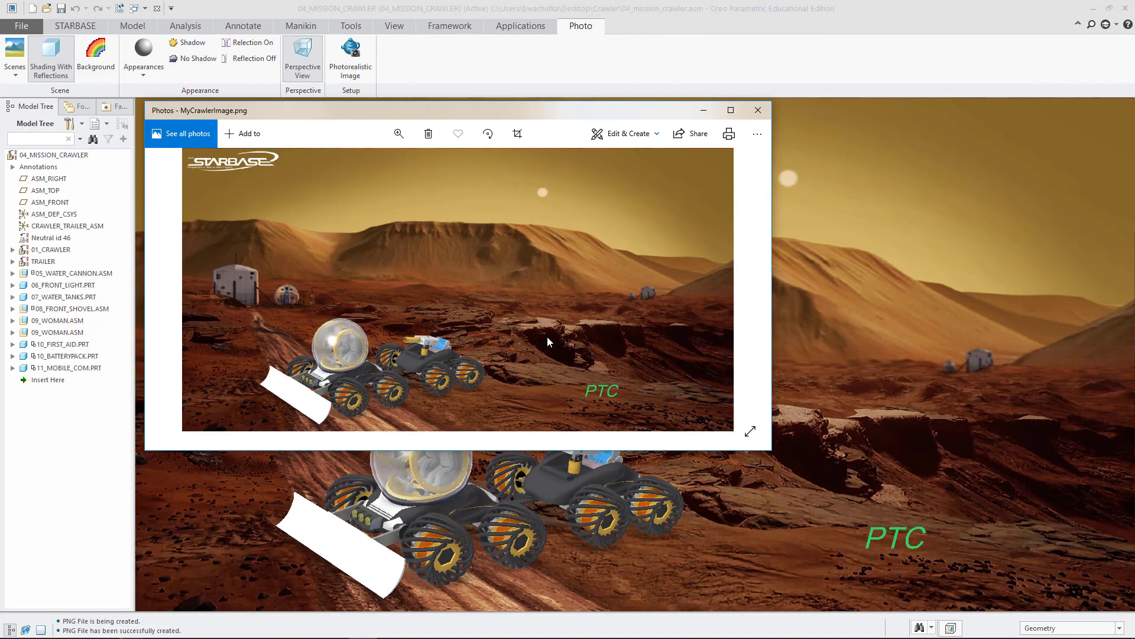
{"action": "left_click", "coordinate": [758, 110]}
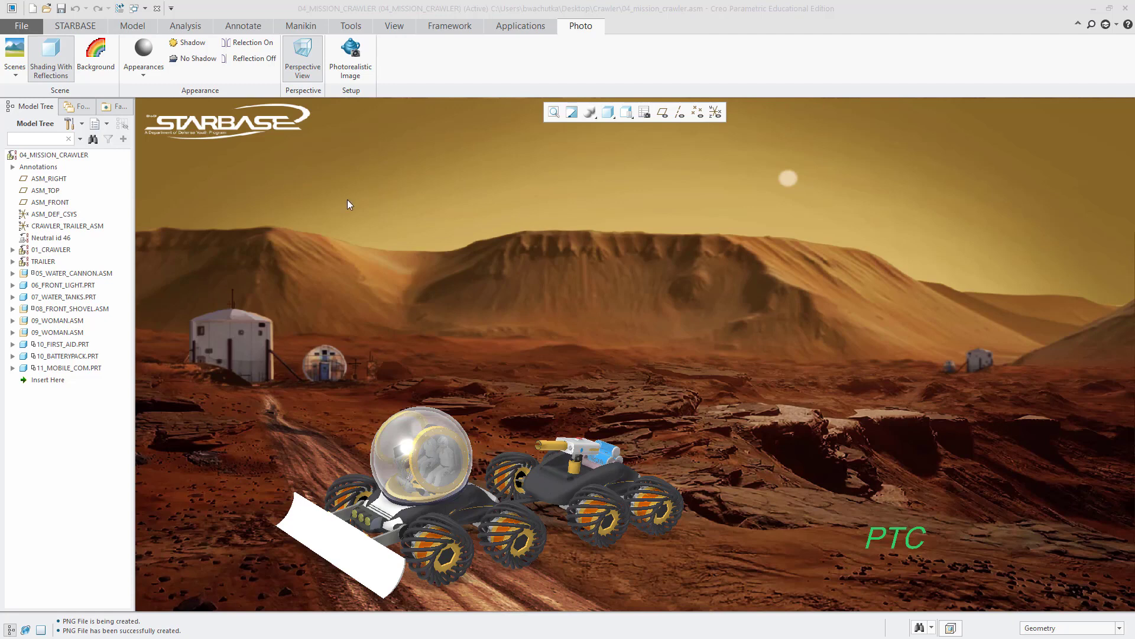
Reset the display, close the crawler assembly, and erase all not-displayed objects from session
{"action": "left_click", "coordinate": [75, 26]}
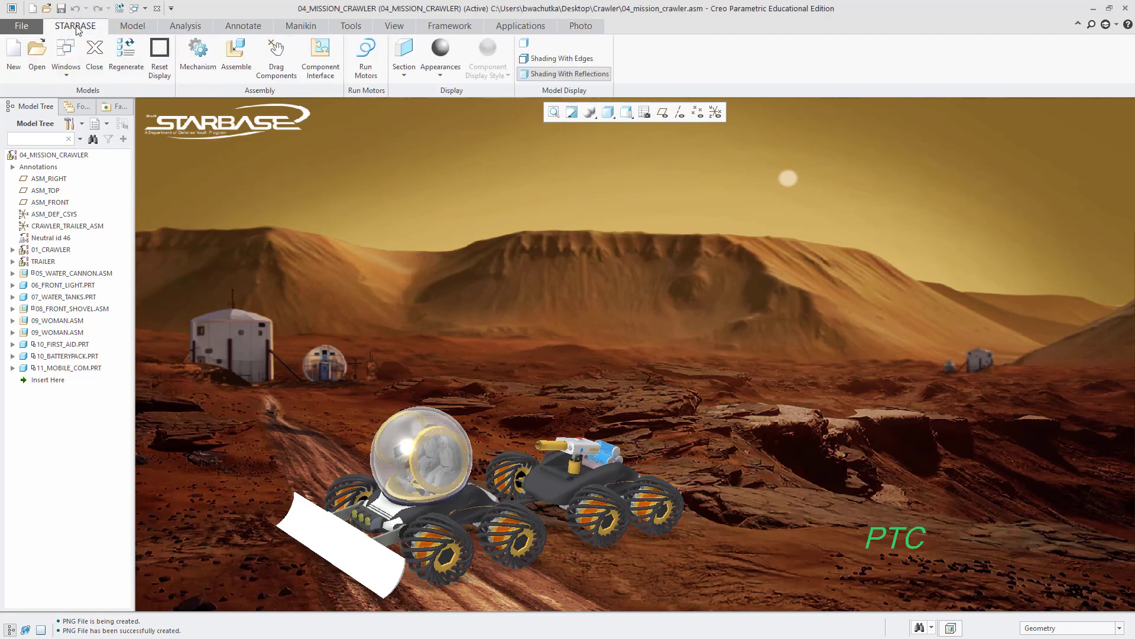
{"action": "left_click", "coordinate": [161, 65]}
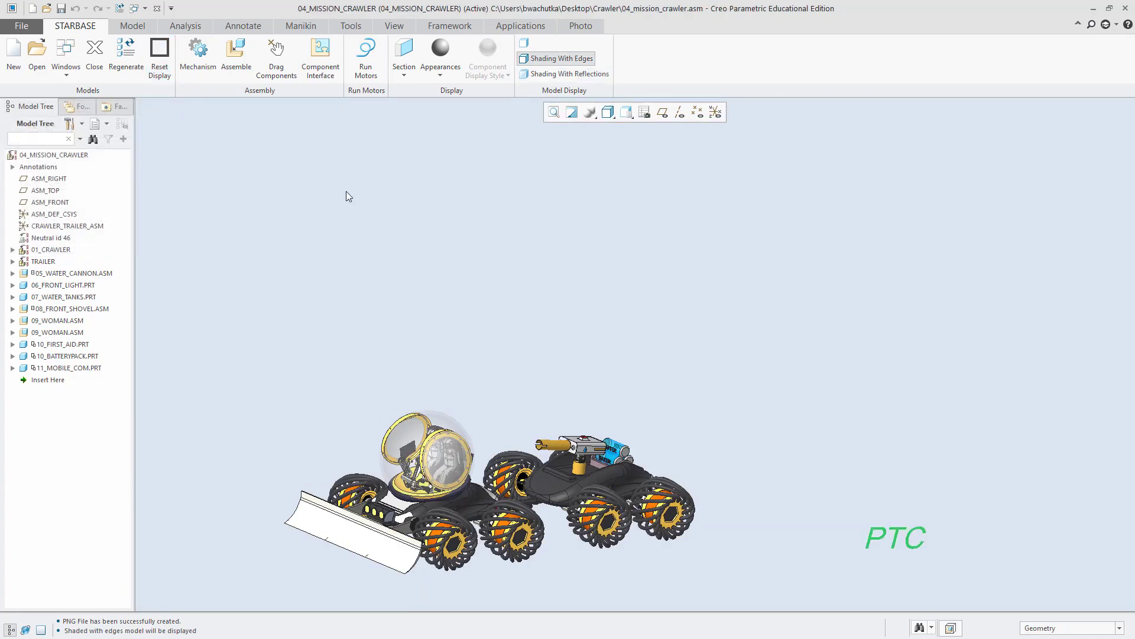
{"action": "left_click", "coordinate": [95, 55]}
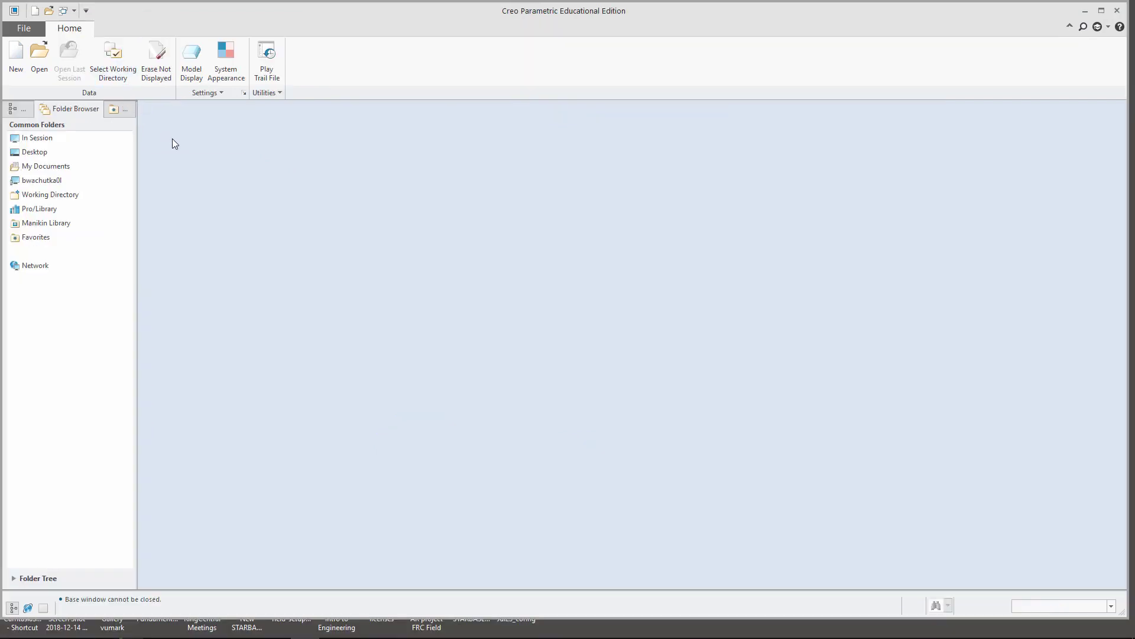
{"action": "left_click", "coordinate": [165, 81]}
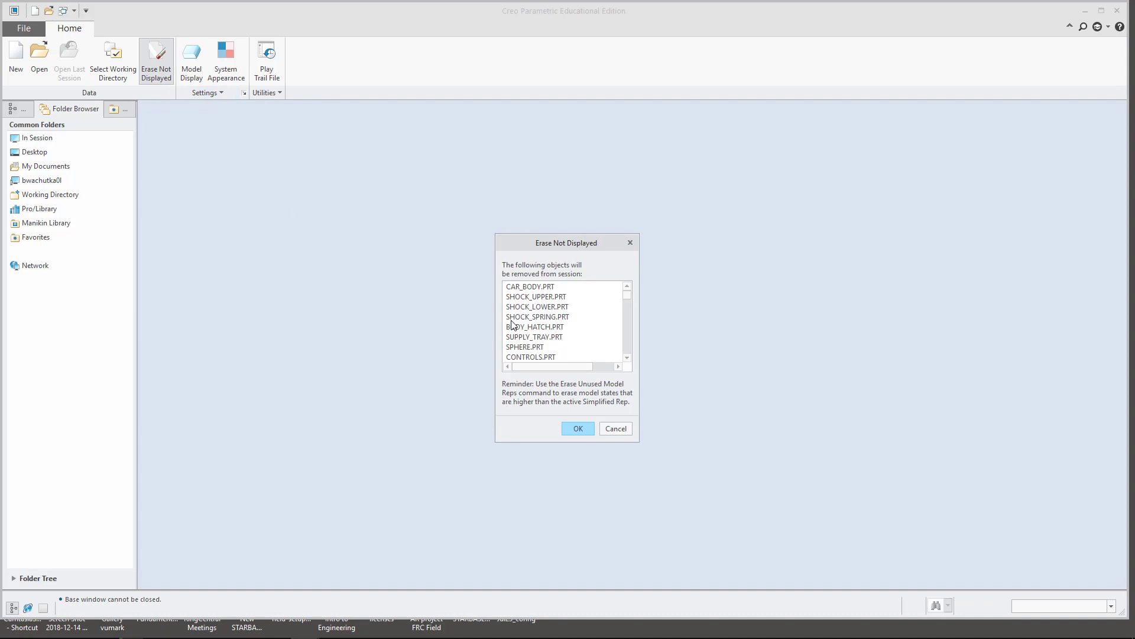
{"action": "left_click", "coordinate": [583, 429]}
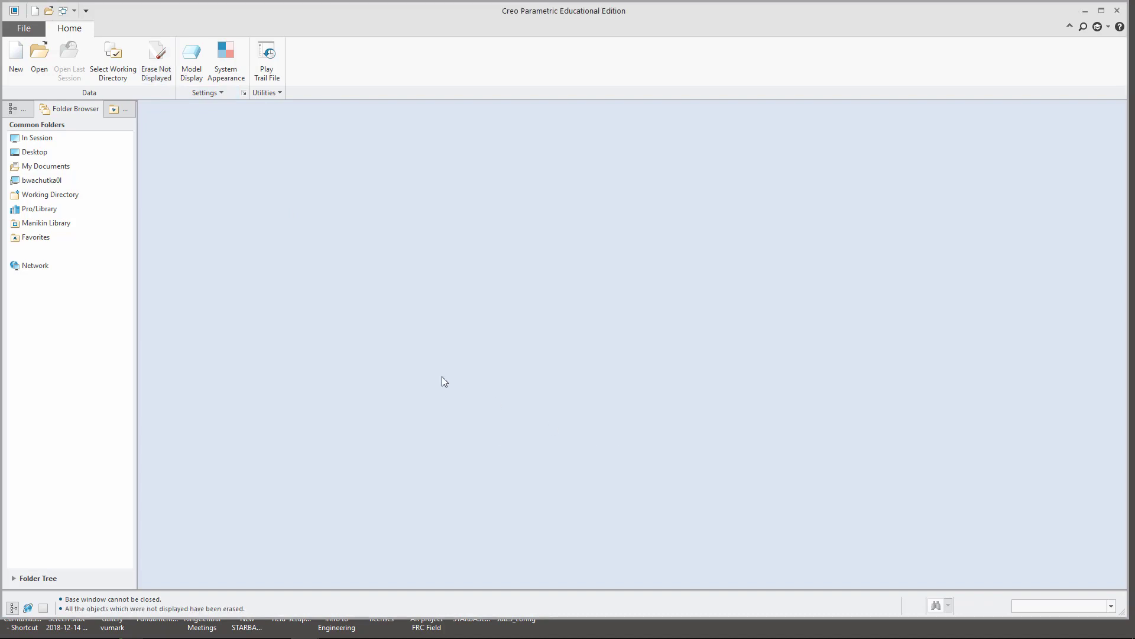